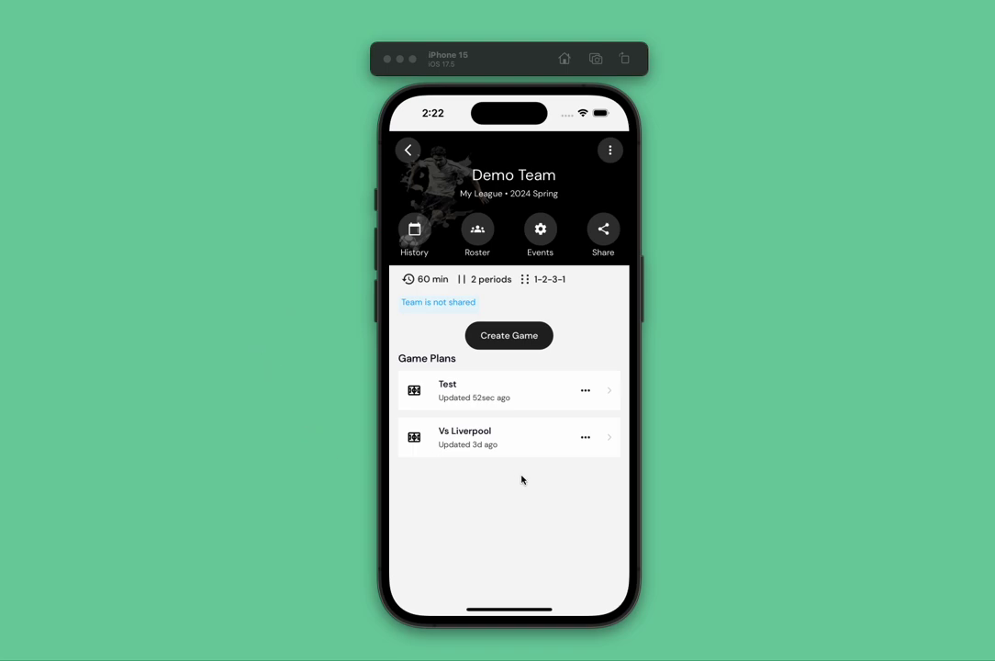
Start a new Demo Team game with all 11 players marked as attending
{"action": "left_click", "coordinate": [522, 336]}
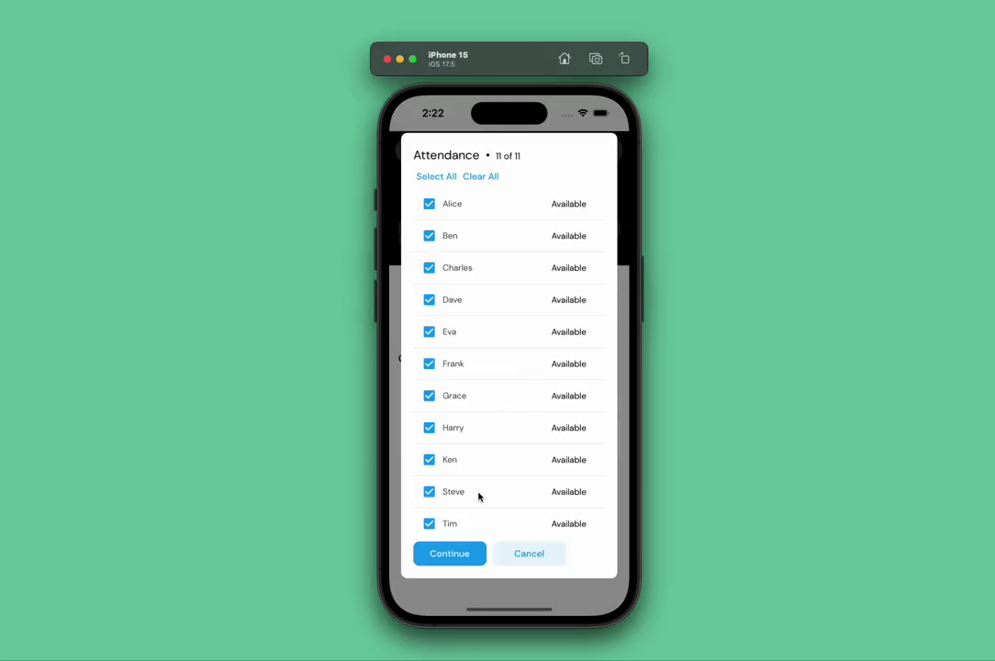
{"action": "left_click", "coordinate": [455, 553]}
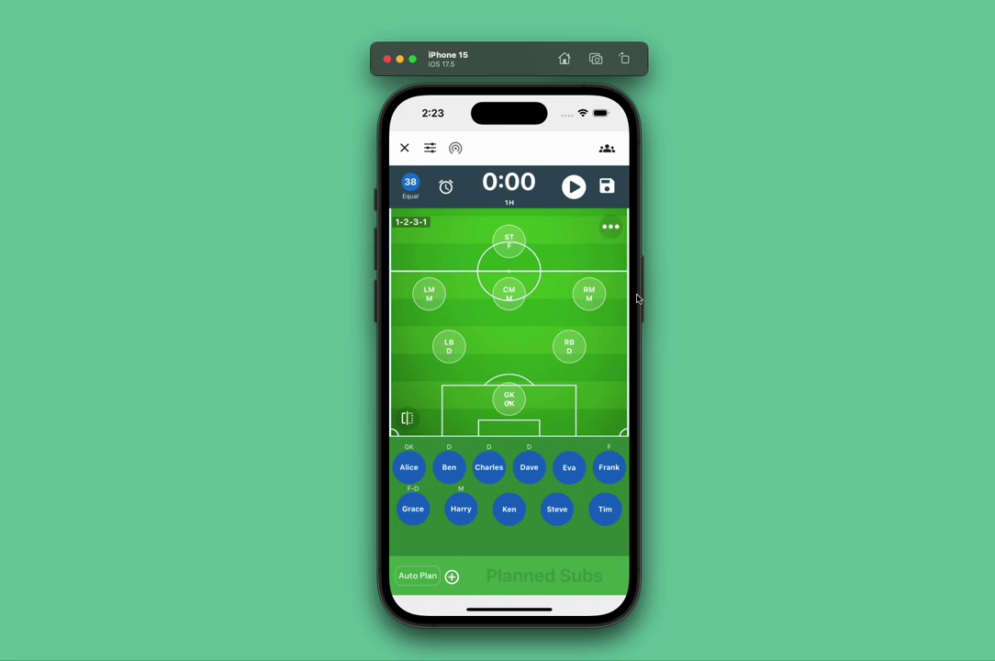
Load the saved Power lineup onto the pitch as 1-2-3-1 CUSTOM and bring up the Auto Plan settings
{"action": "left_click", "coordinate": [608, 230]}
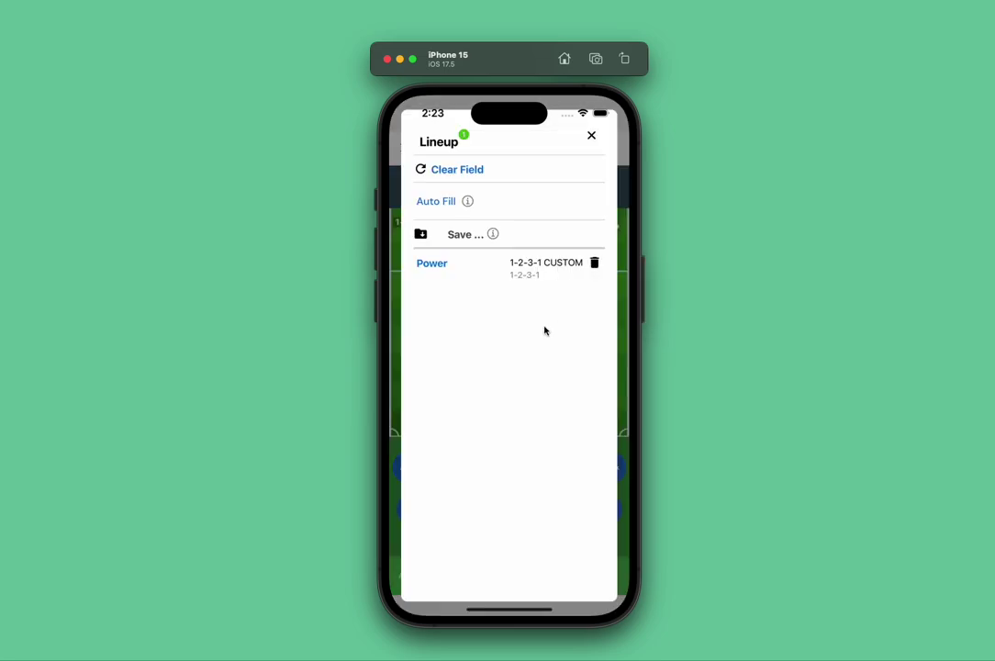
{"action": "left_click", "coordinate": [434, 264]}
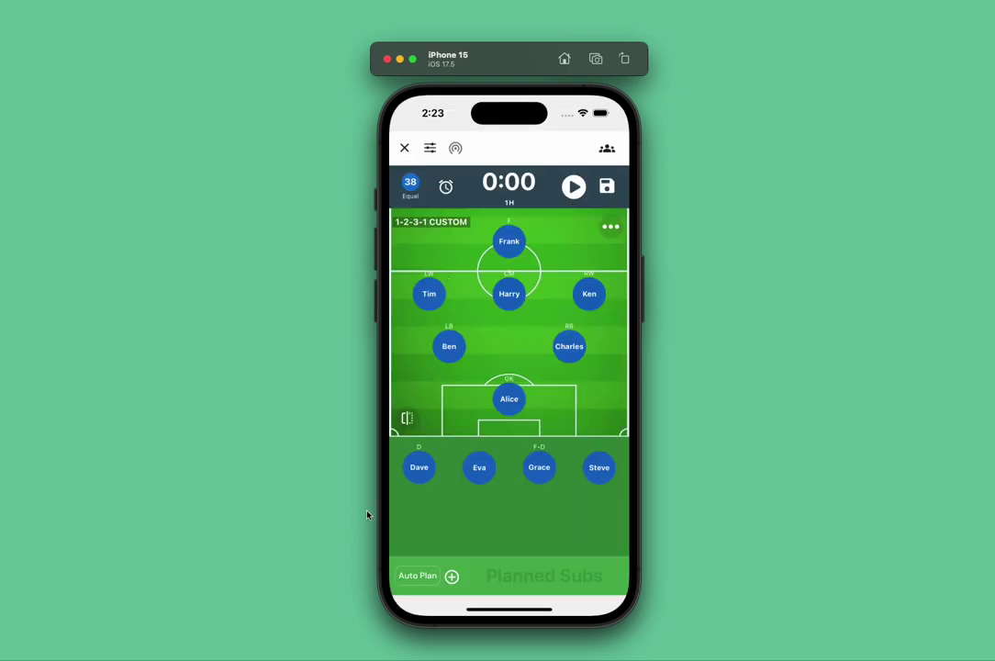
{"action": "left_click", "coordinate": [417, 579]}
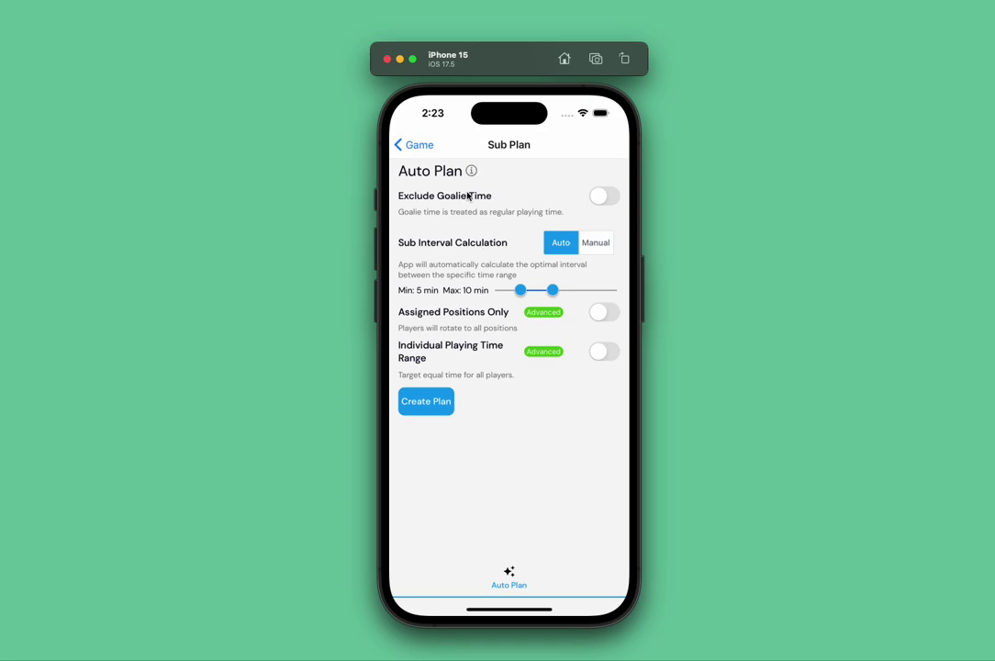
Exclude goalie time, keep automatic intervals with a 14-minute maximum, and enable Assigned Positions Only
{"action": "left_click", "coordinate": [604, 196]}
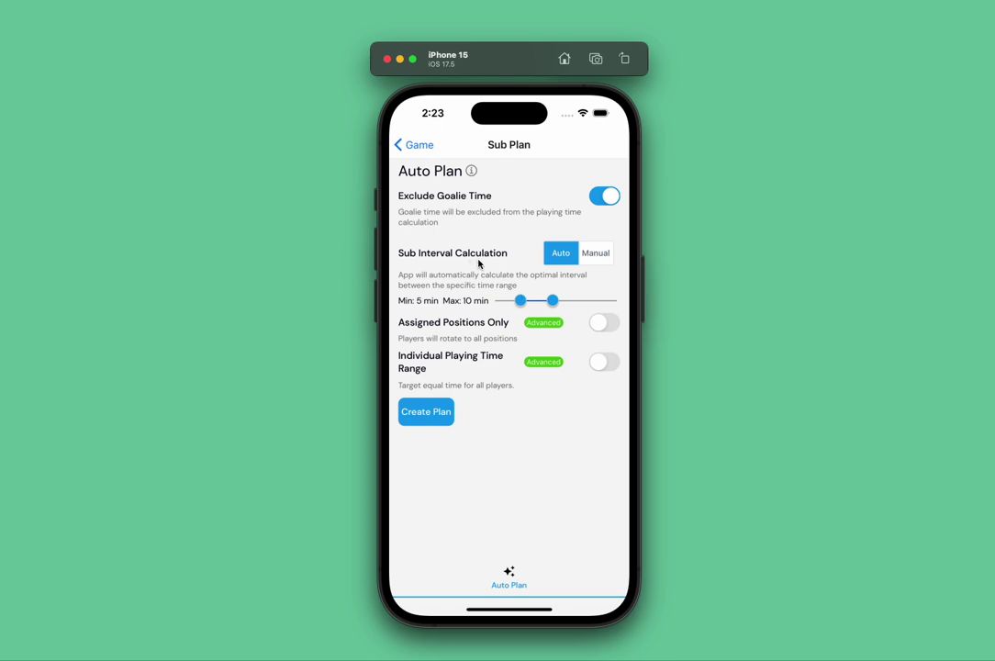
{"action": "left_click", "coordinate": [587, 257]}
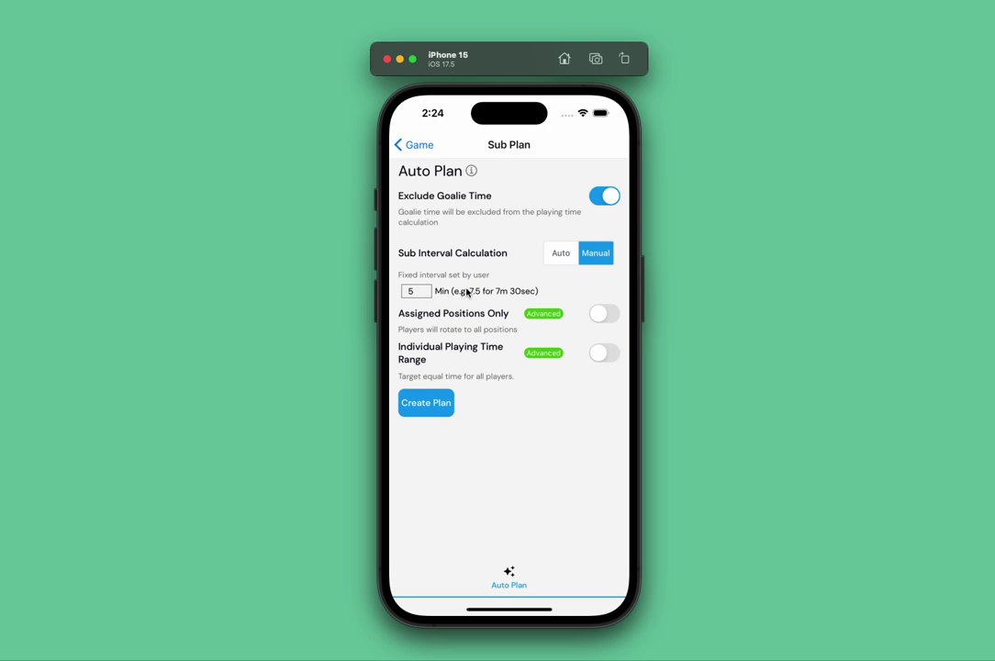
{"action": "left_click", "coordinate": [559, 254]}
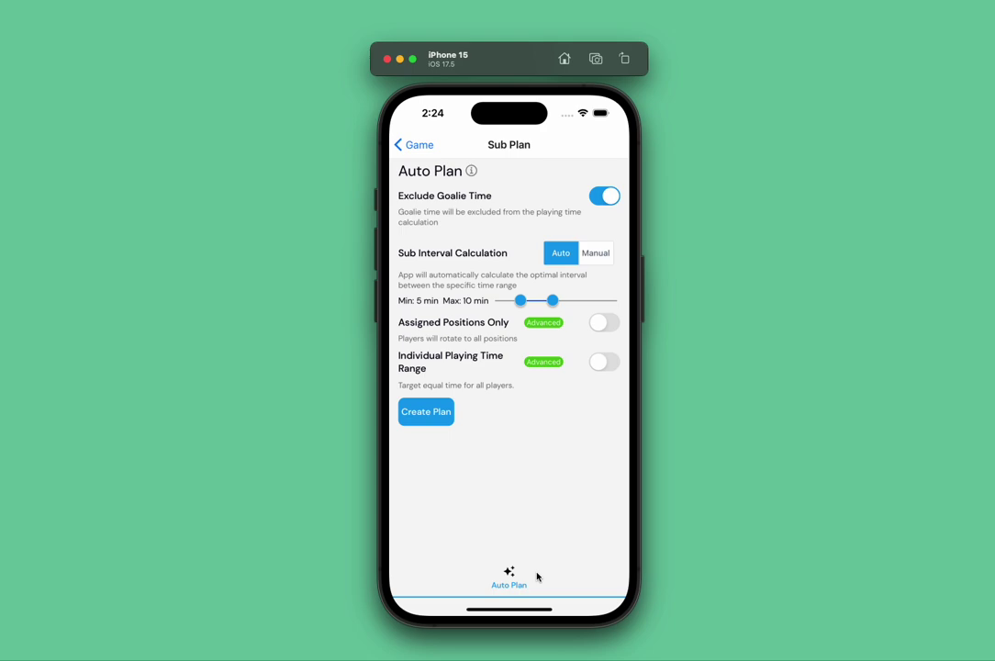
{"action": "left_click_drag", "start_coordinate": [551, 300], "coordinate": [577, 300]}
{"action": "left_click", "coordinate": [605, 323]}
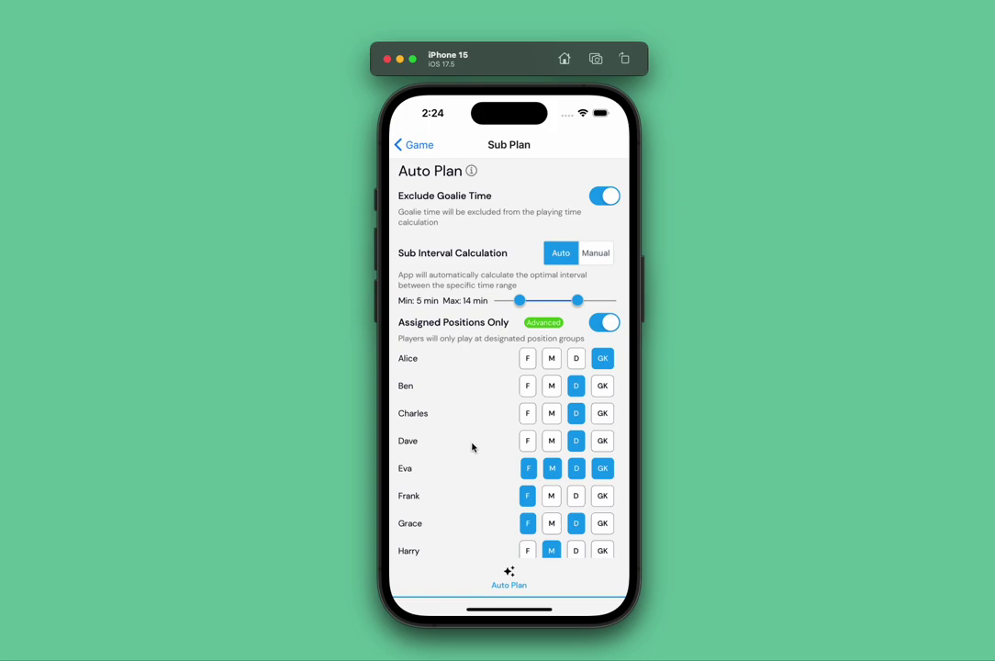
Deselect the GK position for Ken, Steve and Tim in the player position grid
{"action": "scroll", "coordinate": [472, 413], "scroll_direction": "down", "scroll_amount": 5}
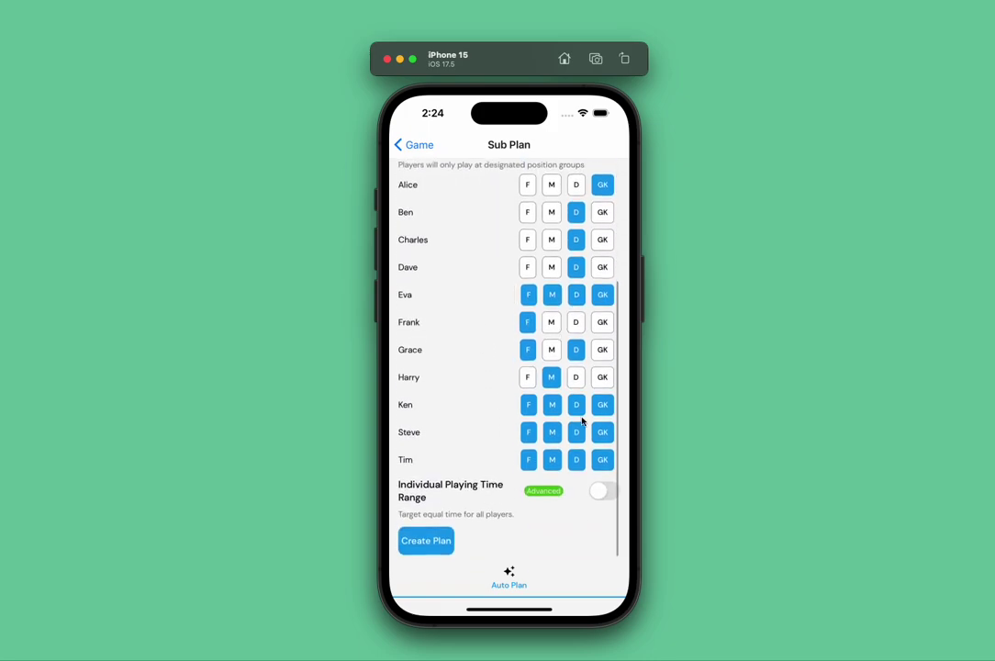
{"action": "left_click", "coordinate": [602, 435]}
{"action": "left_click", "coordinate": [602, 463]}
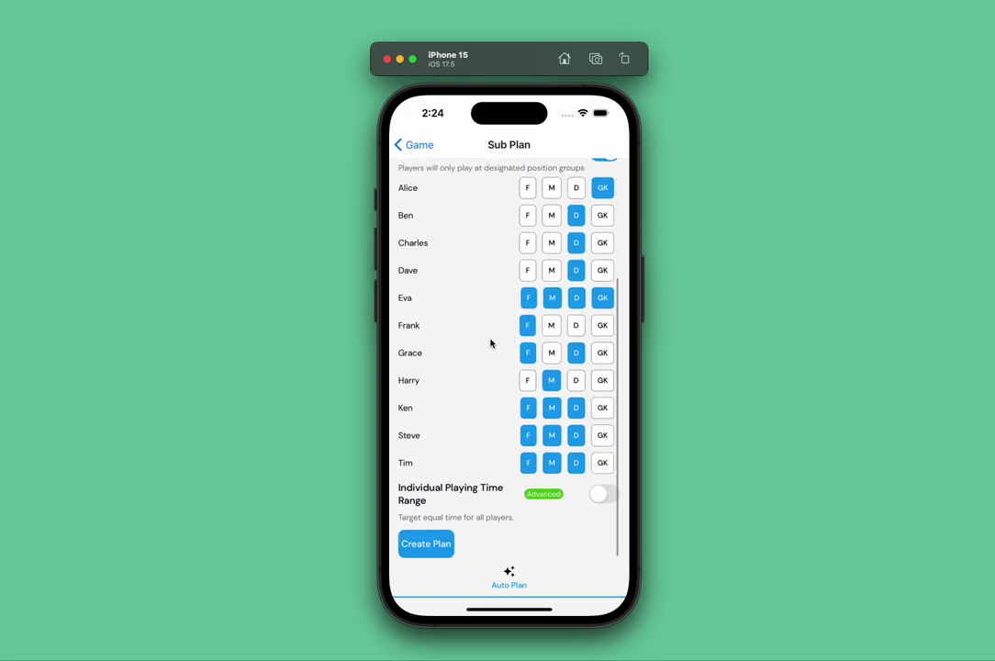
{"action": "scroll", "coordinate": [480, 233], "scroll_direction": "up", "scroll_amount": 5}
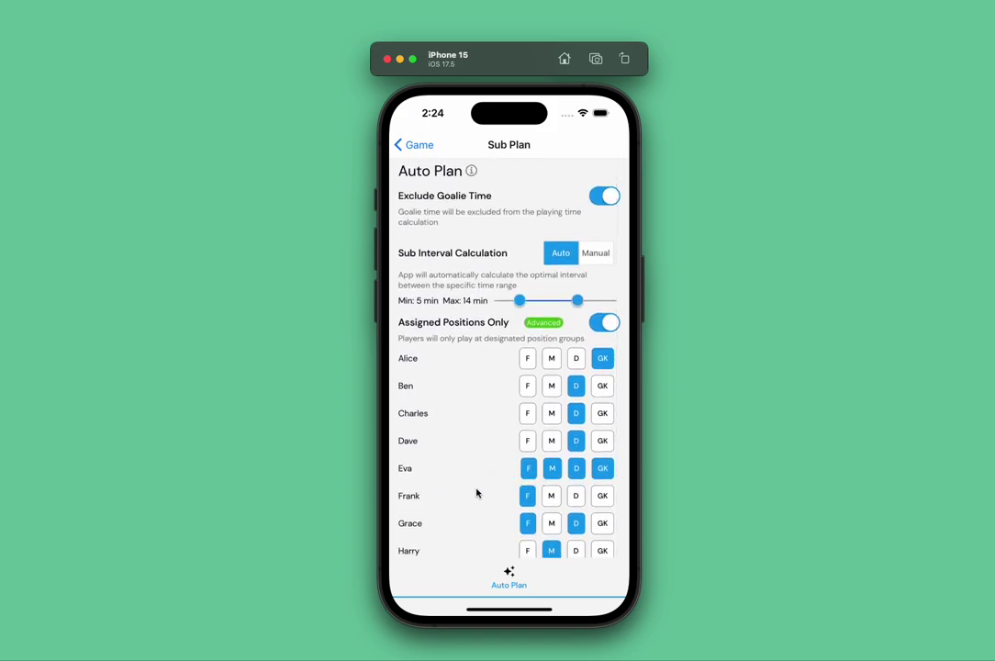
{"action": "left_click_drag", "start_coordinate": [482, 480], "coordinate": [475, 377]}
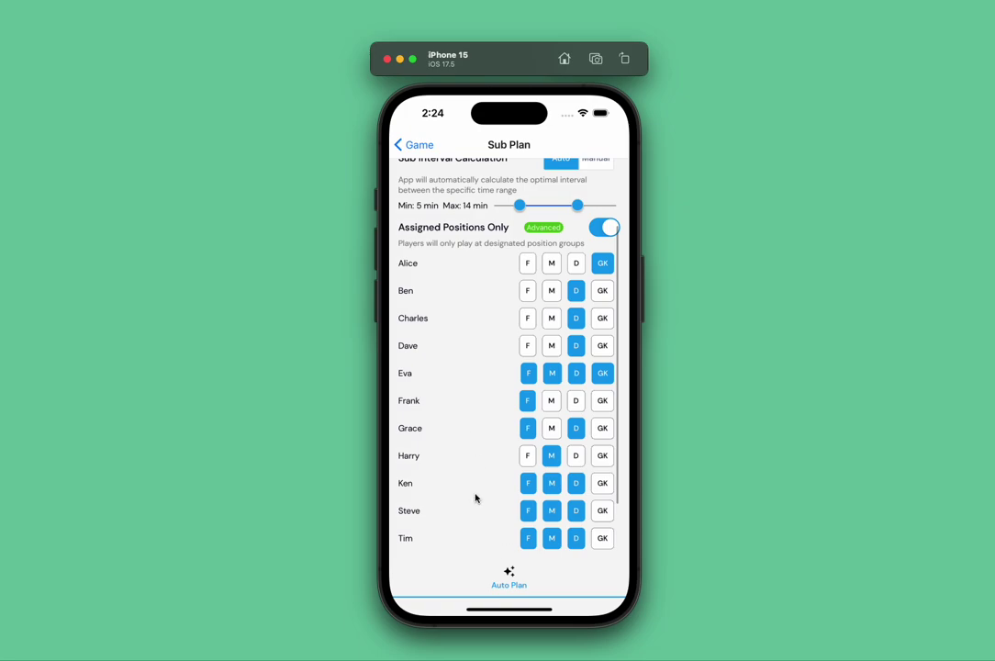
{"action": "left_click_drag", "start_coordinate": [469, 539], "coordinate": [477, 435]}
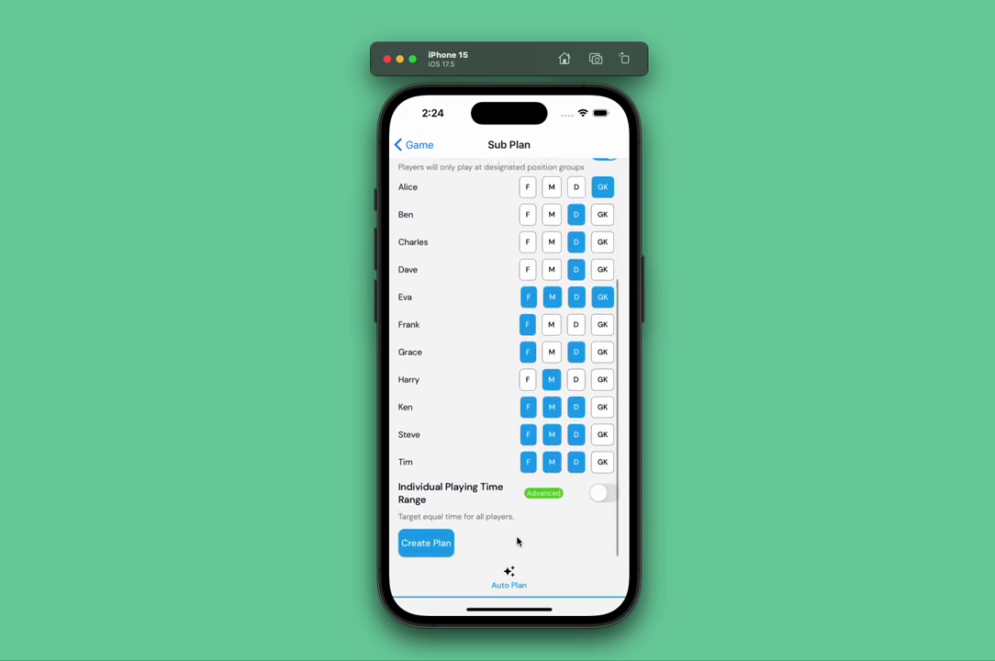
Enable Individual Playing Time Range and raise Eva's minimum to 31 minutes
{"action": "left_click", "coordinate": [601, 494]}
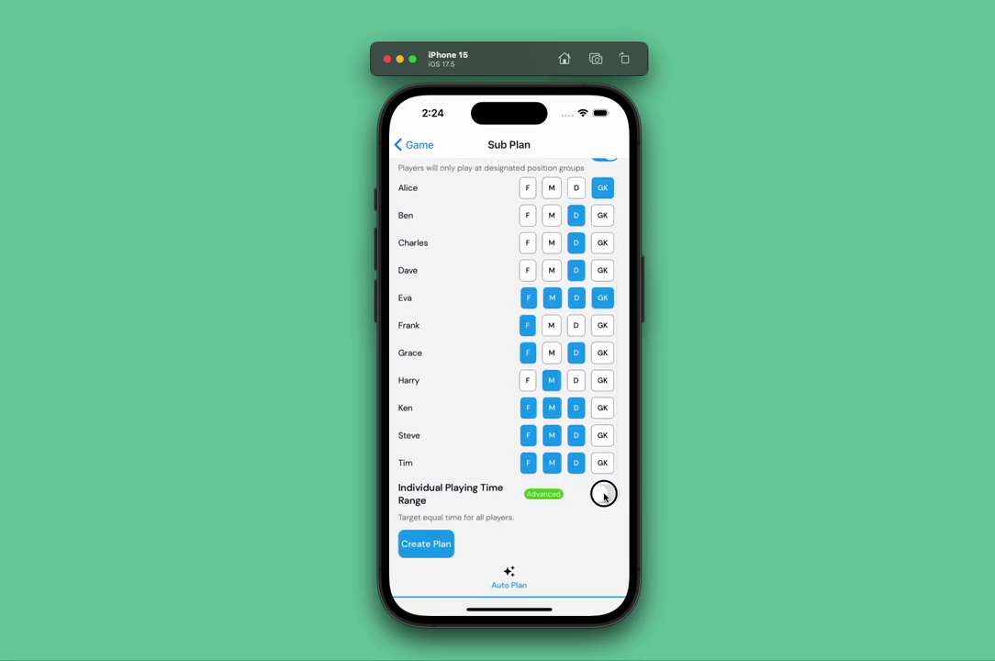
{"action": "left_click_drag", "start_coordinate": [476, 511], "coordinate": [466, 409]}
{"action": "left_click_drag", "start_coordinate": [462, 466], "coordinate": [568, 318]}
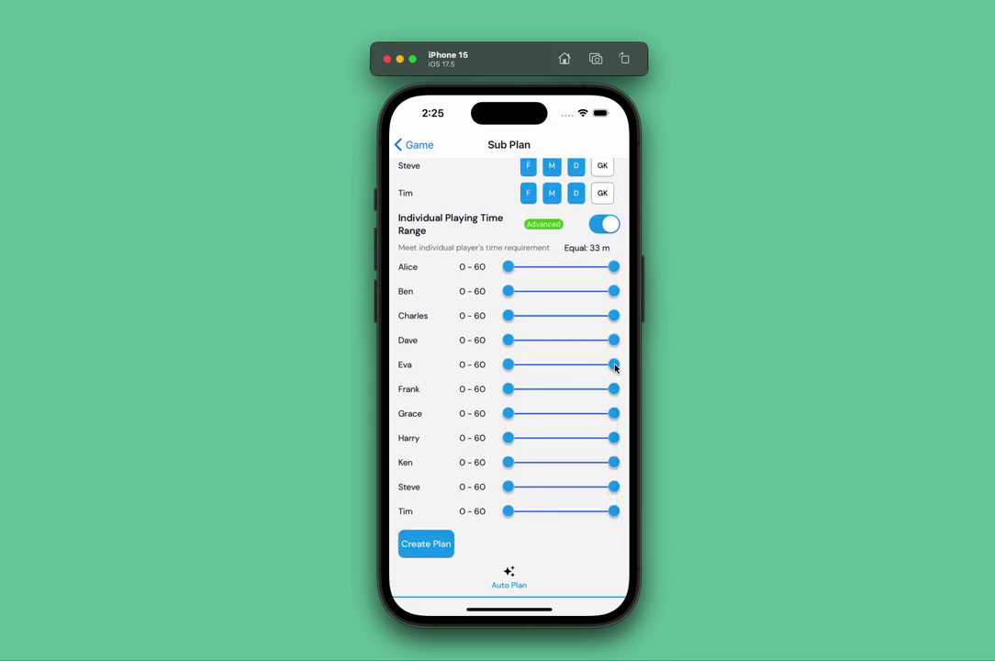
{"action": "mouse_move", "coordinate": [510, 366]}
{"action": "left_mouse_down"}
{"action": "mouse_move", "coordinate": [575, 367]}
{"action": "mouse_move", "coordinate": [559, 367]}
{"action": "mouse_move", "coordinate": [567, 368]}
{"action": "left_mouse_up"}
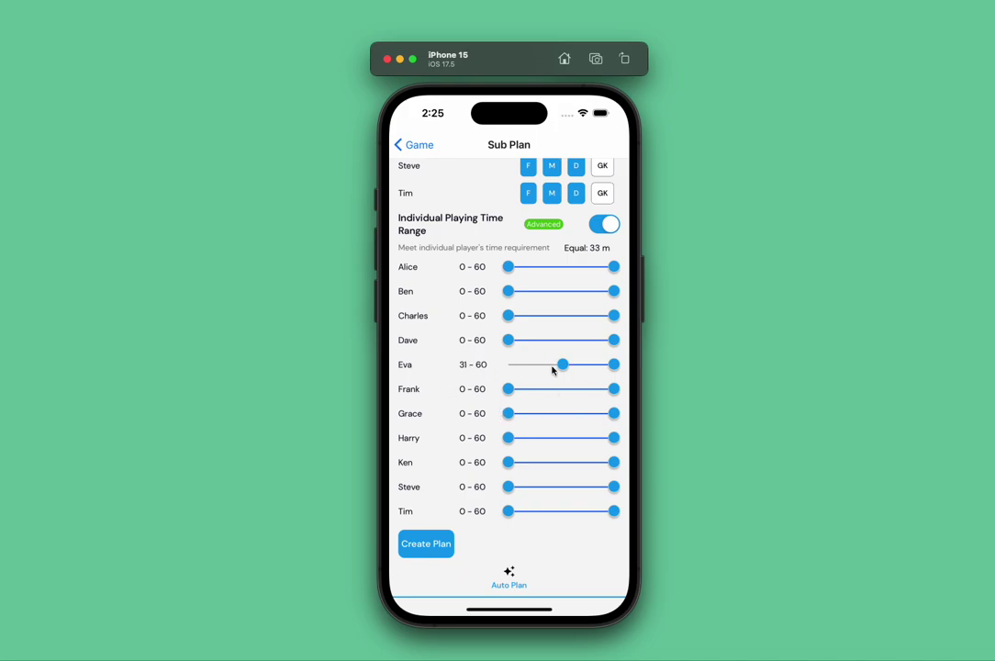
Create the plan, dismiss the Success alert, and browse the Time summary of player minutes
{"action": "left_click", "coordinate": [433, 548]}
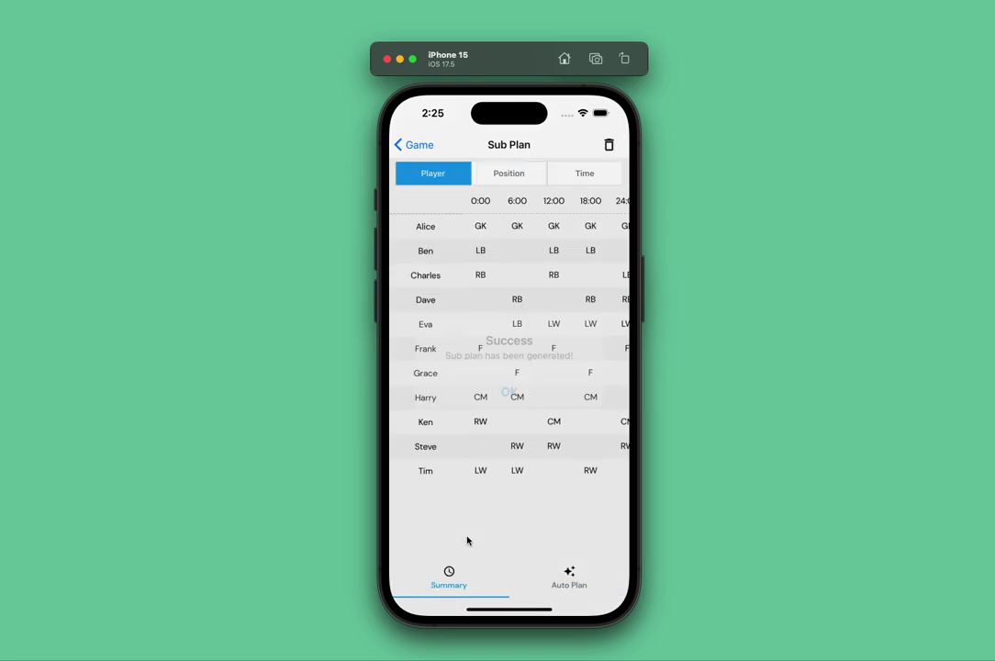
{"action": "left_click", "coordinate": [508, 386]}
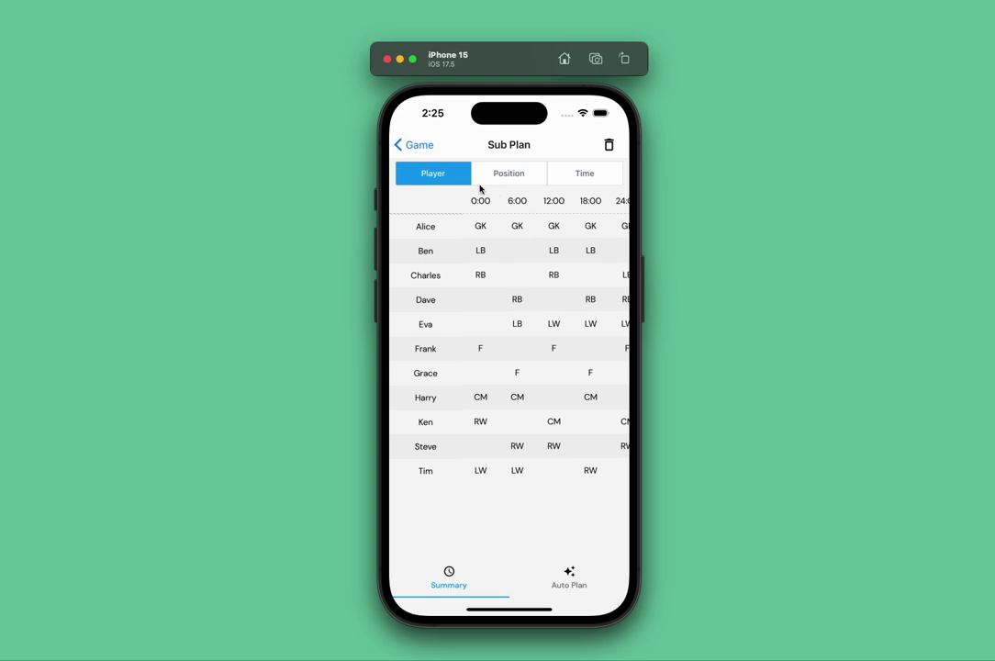
{"action": "left_click", "coordinate": [586, 176]}
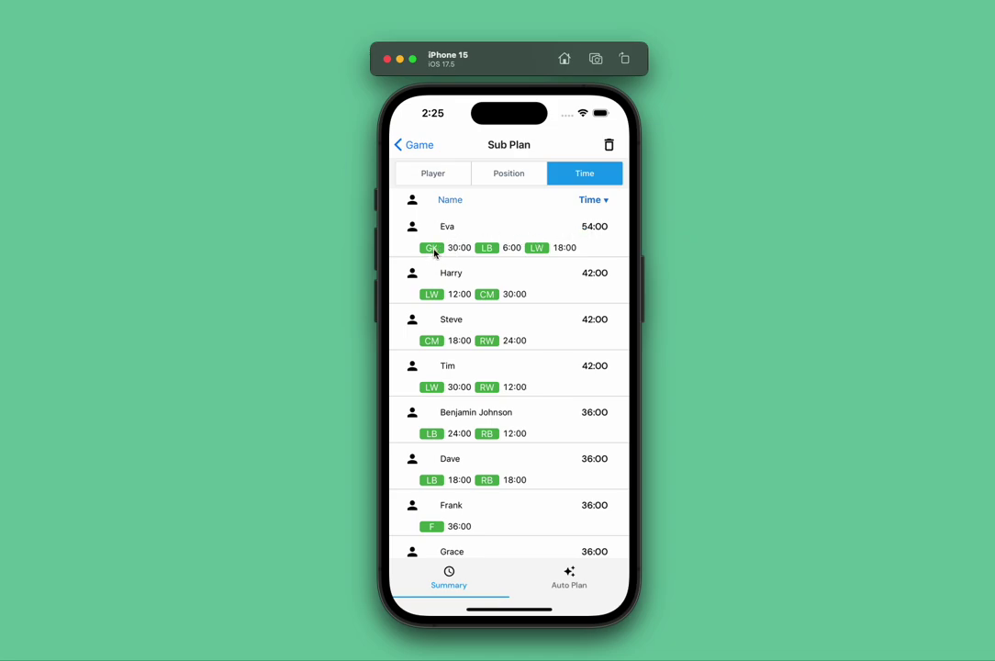
{"action": "left_click_drag", "start_coordinate": [570, 473], "coordinate": [572, 355]}
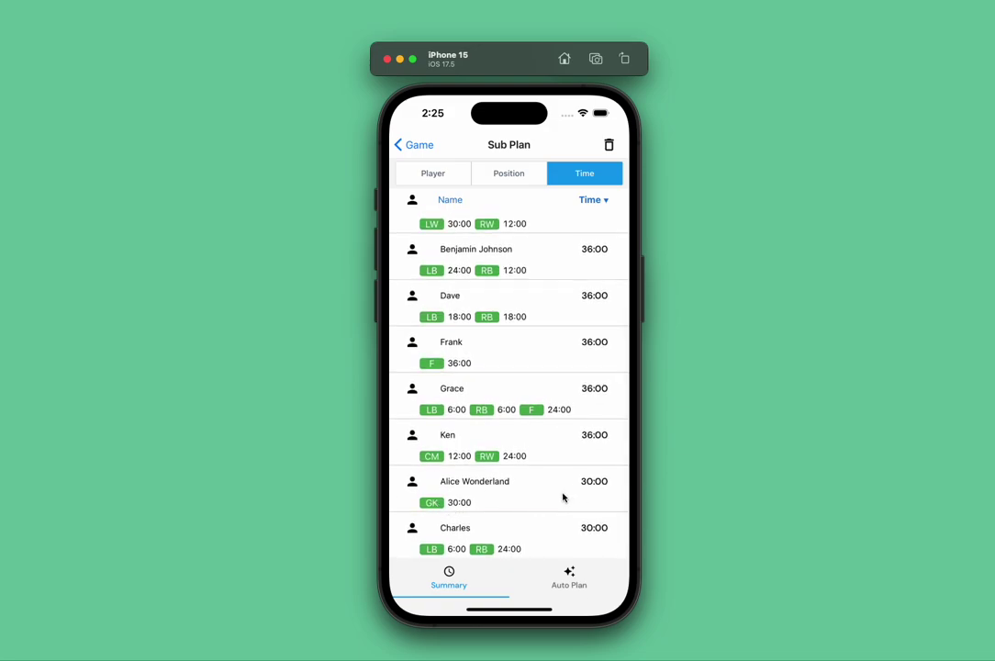
{"action": "left_click_drag", "start_coordinate": [564, 496], "coordinate": [557, 524]}
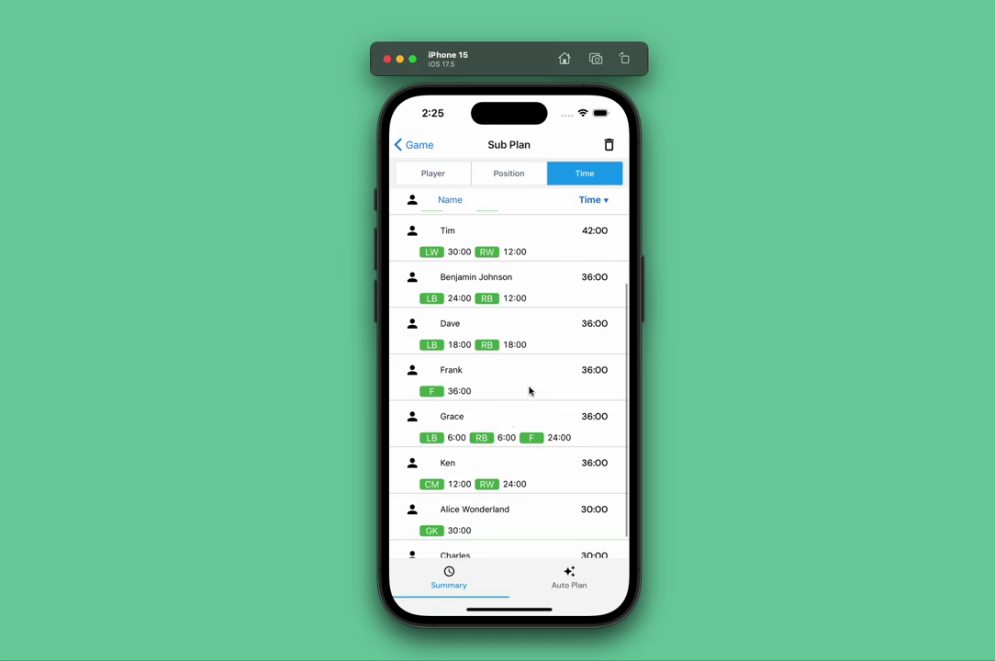
{"action": "left_click_drag", "start_coordinate": [541, 406], "coordinate": [529, 372]}
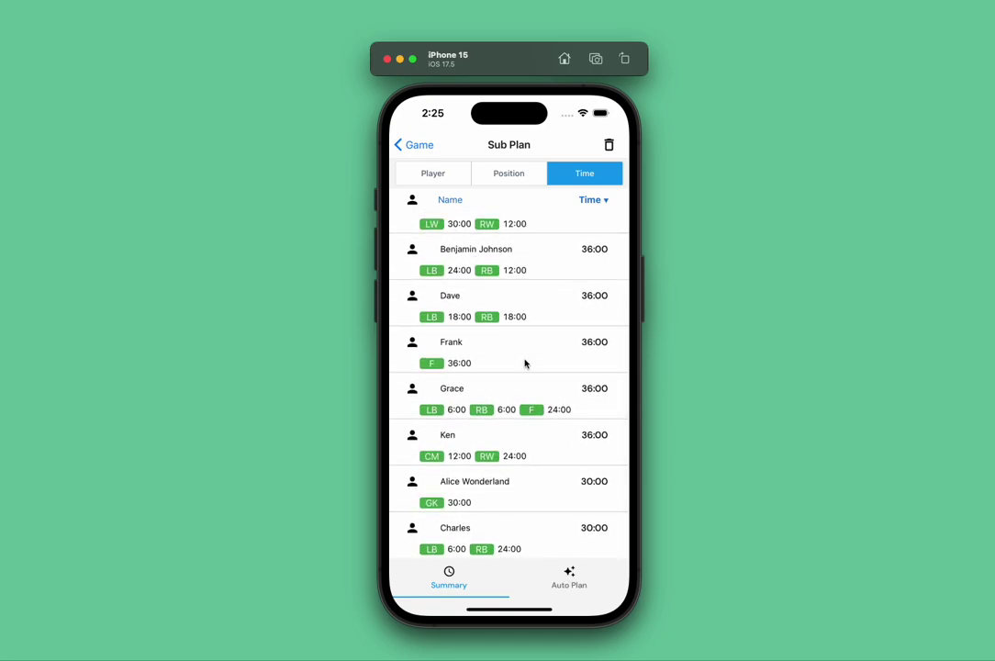
Review the Auto Plan settings again, then go back to the game screen's 6-minute timeline
{"action": "left_click", "coordinate": [572, 577]}
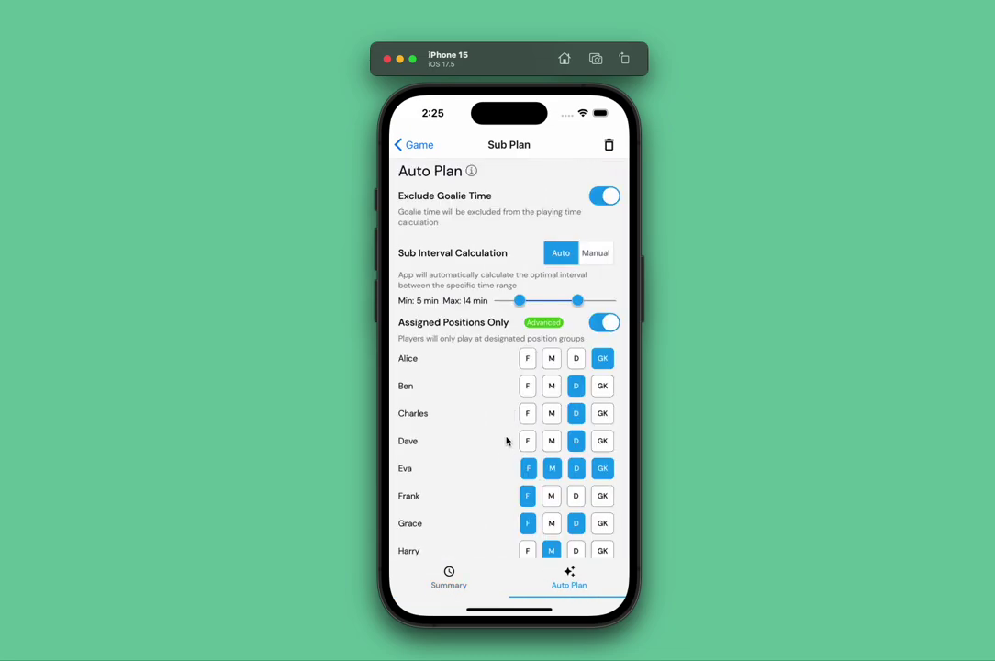
{"action": "left_click_drag", "start_coordinate": [507, 441], "coordinate": [477, 349]}
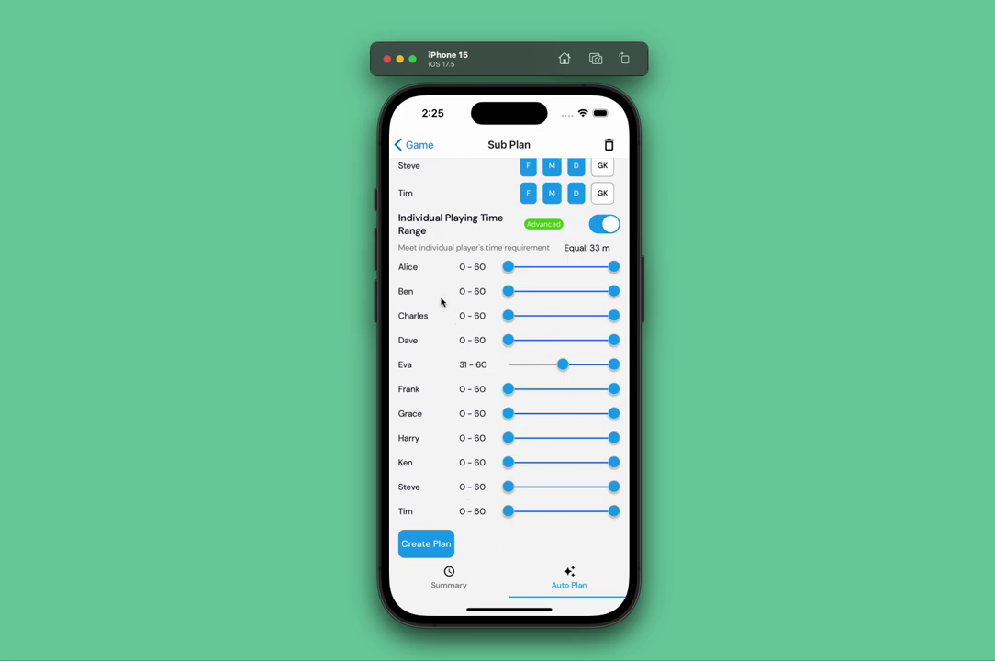
{"action": "mouse_move", "coordinate": [442, 295]}
{"action": "left_mouse_down"}
{"action": "mouse_move", "coordinate": [445, 425]}
{"action": "mouse_move", "coordinate": [433, 460]}
{"action": "left_mouse_up"}
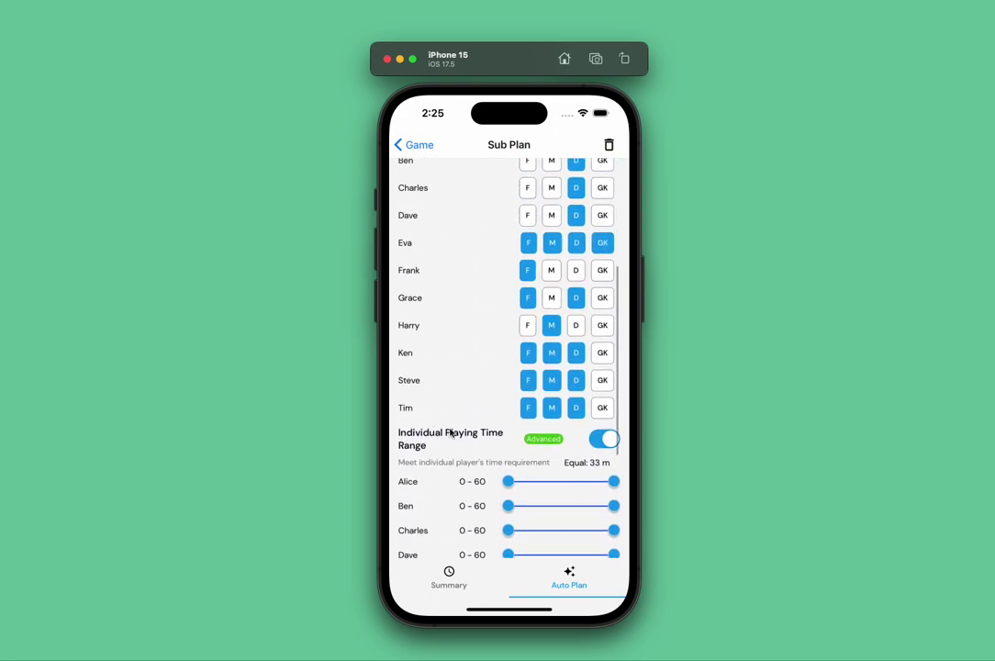
{"action": "left_click", "coordinate": [418, 148]}
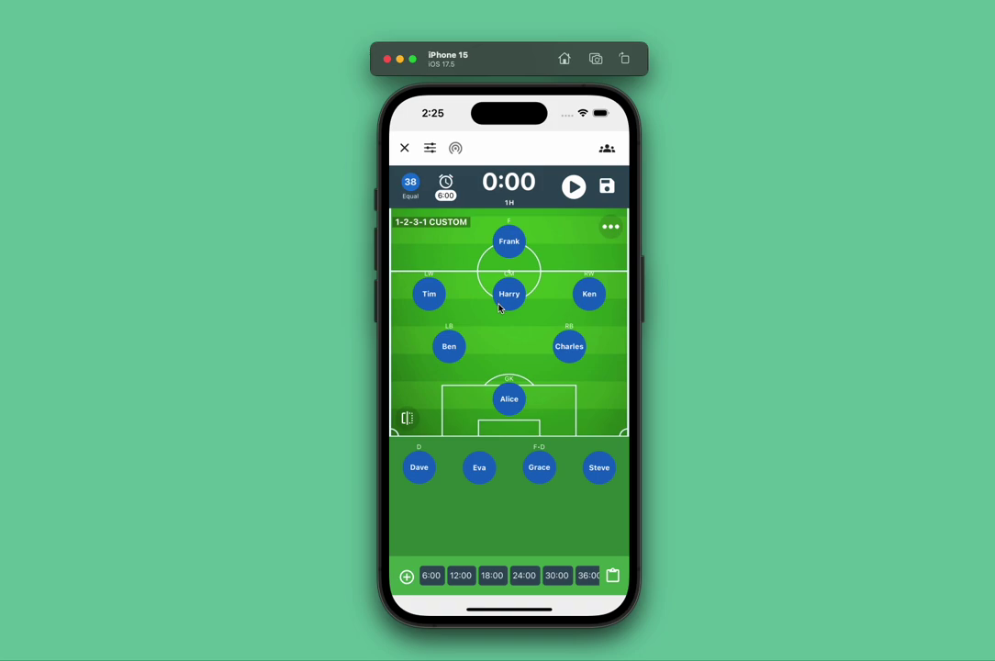
Open the Sub Plan summary from the clipboard icon to see positions at each 6-minute interval
{"action": "left_click", "coordinate": [612, 576]}
{"action": "left_click", "coordinate": [491, 539]}
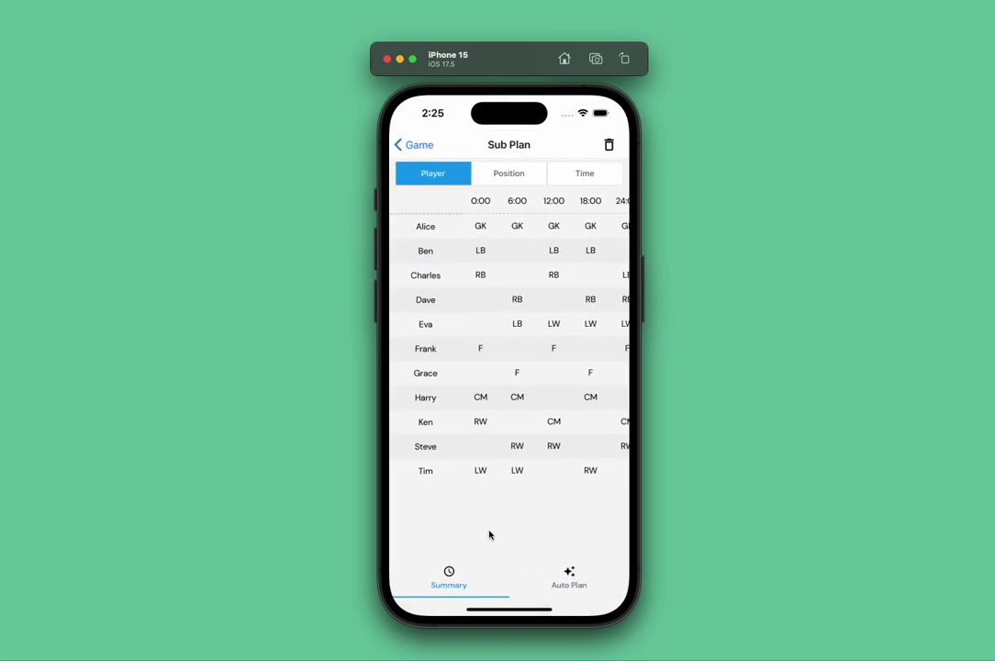